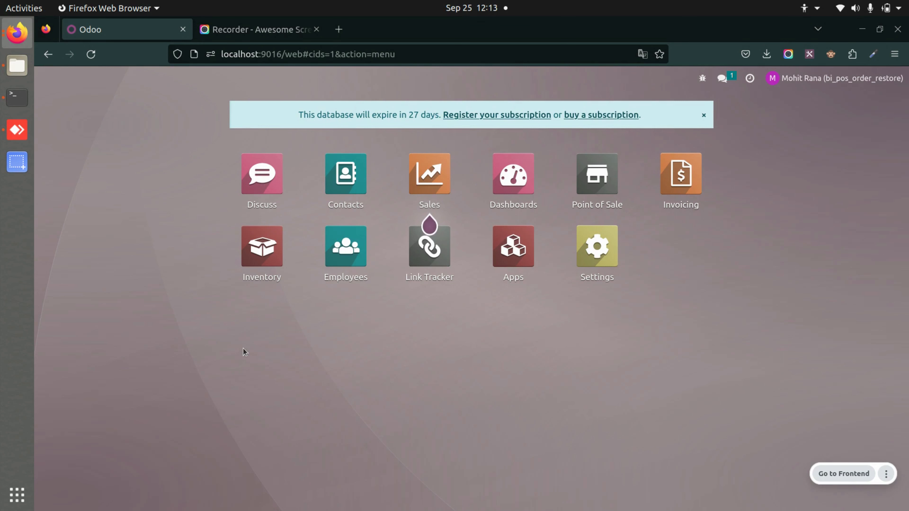
# Continue selling in the Shop point of sale and add one Desk Organizer, one Monitor Stand and one Small Shelf to the order
pyautogui.click(602, 195)
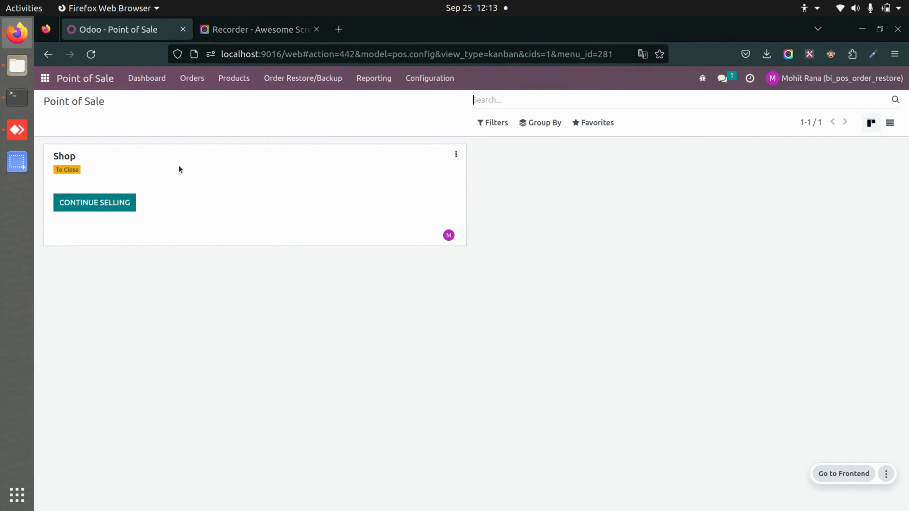
pyautogui.click(100, 202)
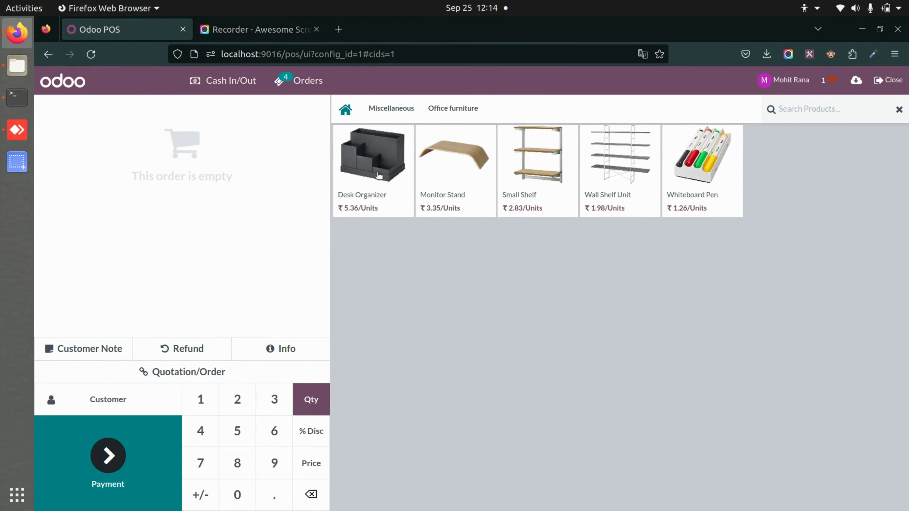
pyautogui.click(379, 176)
pyautogui.click(462, 179)
pyautogui.click(543, 179)
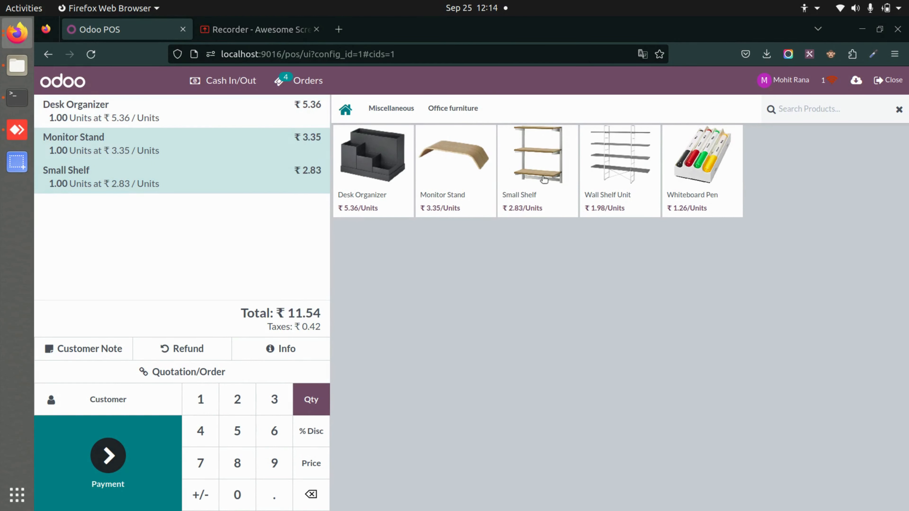
# Assign an existing customer to the order and validate its full payment with the Bank method
pyautogui.click(114, 407)
pyautogui.click(160, 308)
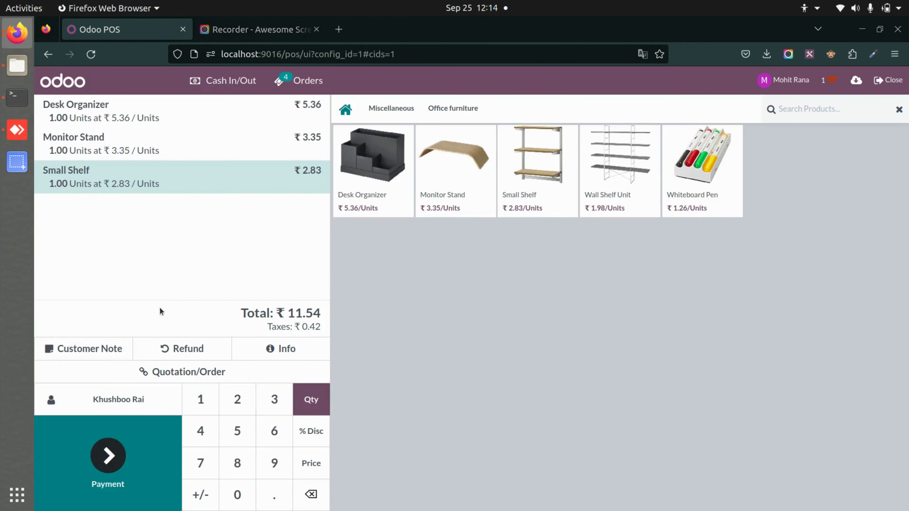
pyautogui.click(119, 497)
pyautogui.click(206, 194)
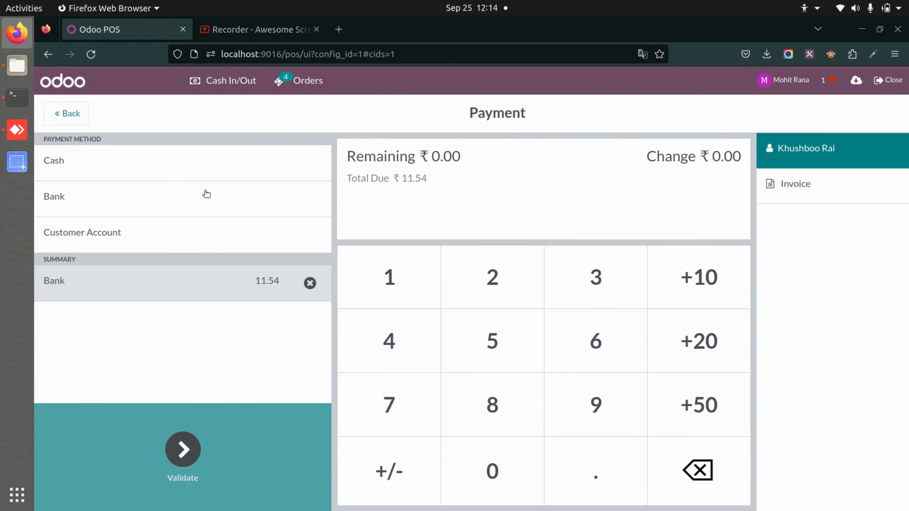
pyautogui.click(183, 450)
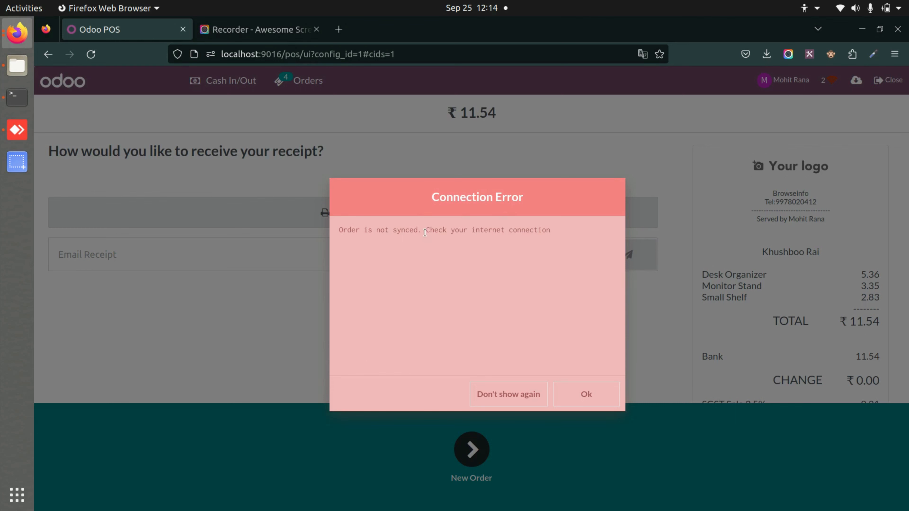
pyautogui.click(597, 399)
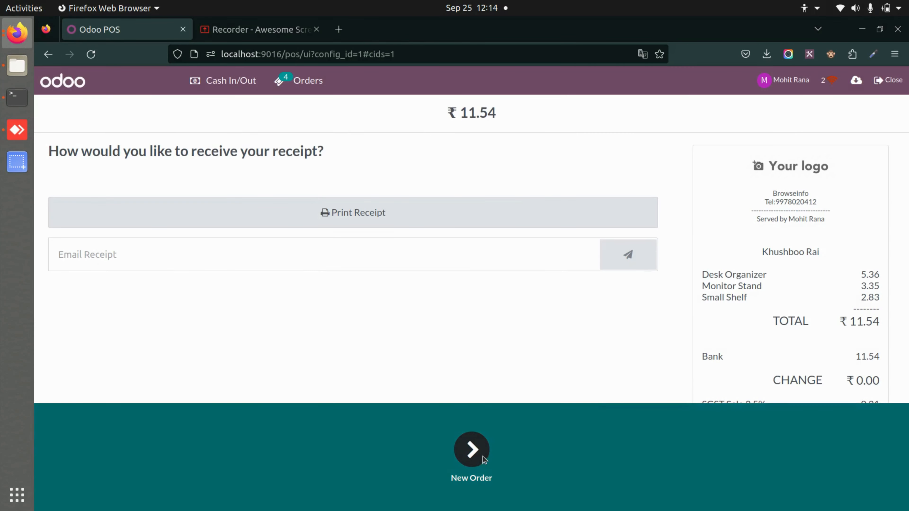
# Start a new order with 2 Wall Shelf Units, 3 Whiteboard Pens and 2 Desk Organizers
pyautogui.click(483, 456)
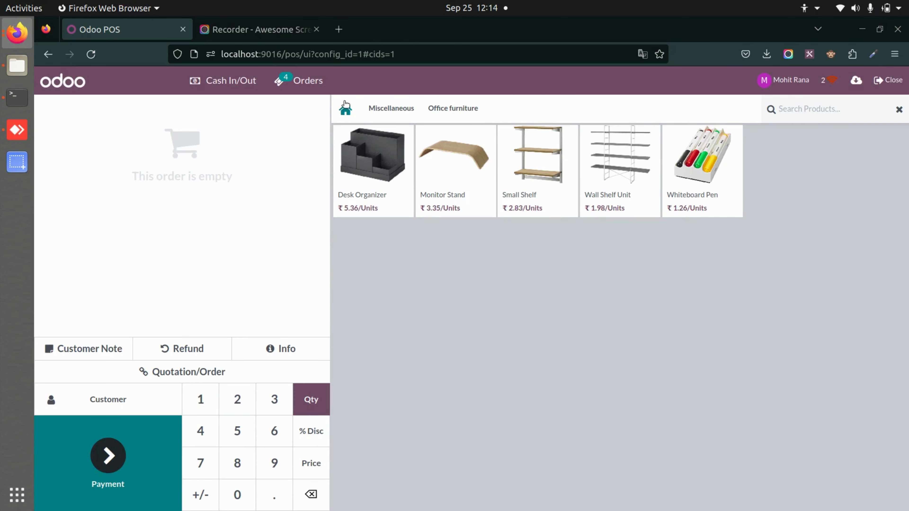
pyautogui.doubleClick(648, 177)
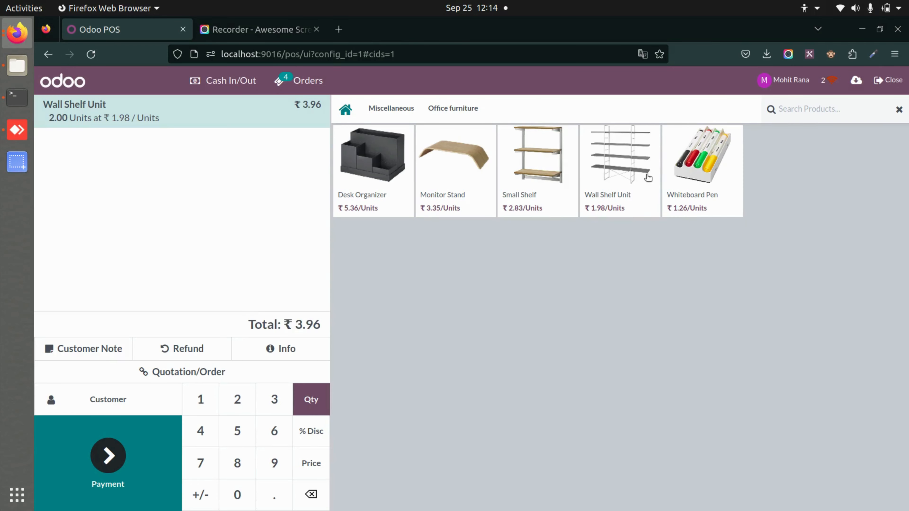
pyautogui.tripleClick(696, 187)
pyautogui.doubleClick(345, 185)
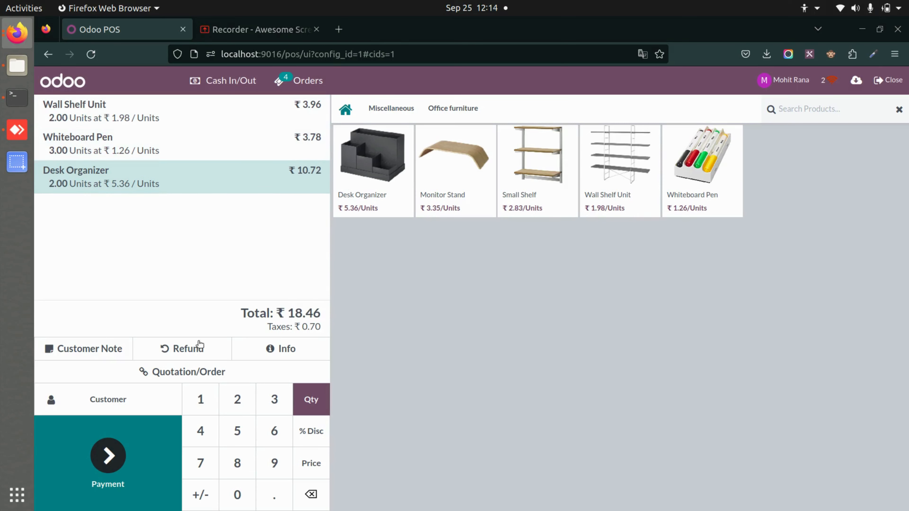
# Assign a different customer to this order and validate its full payment by Bank, ending on an empty new order
pyautogui.click(147, 400)
pyautogui.click(174, 433)
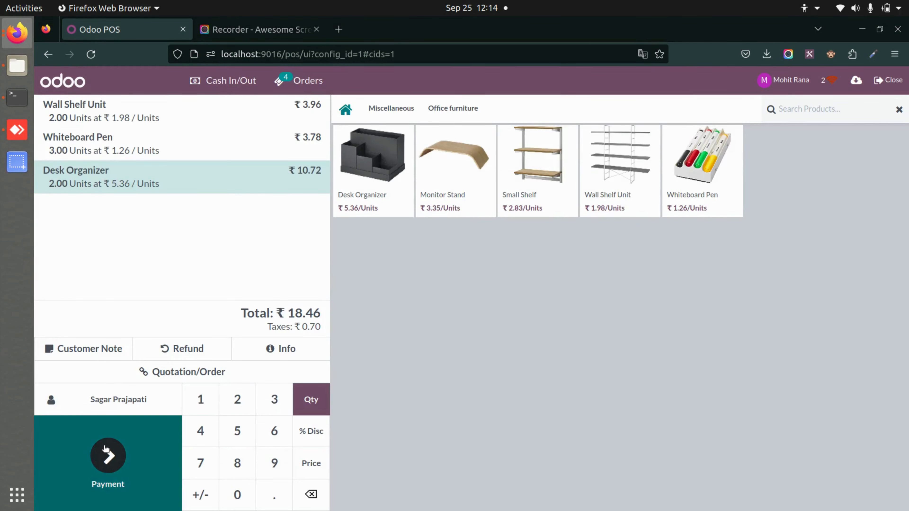
pyautogui.click(103, 450)
pyautogui.click(165, 202)
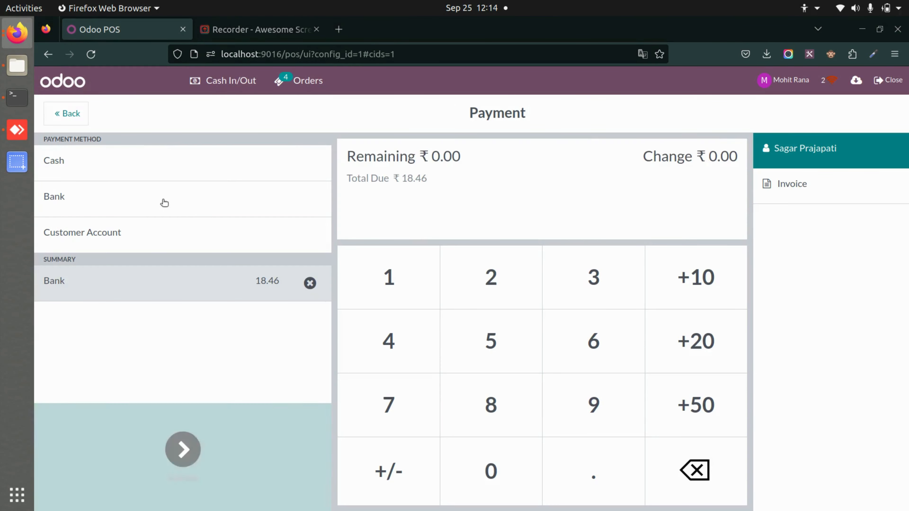
pyautogui.click(162, 451)
pyautogui.click(585, 392)
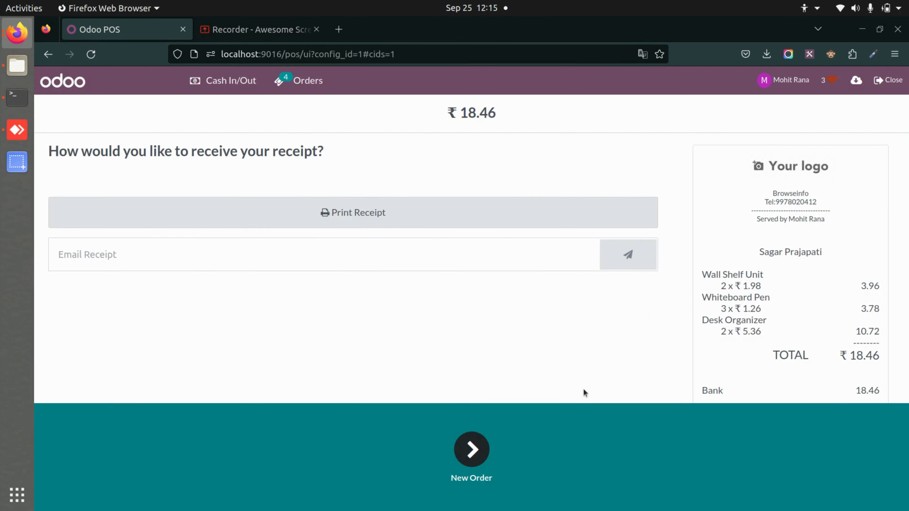
pyautogui.click(477, 468)
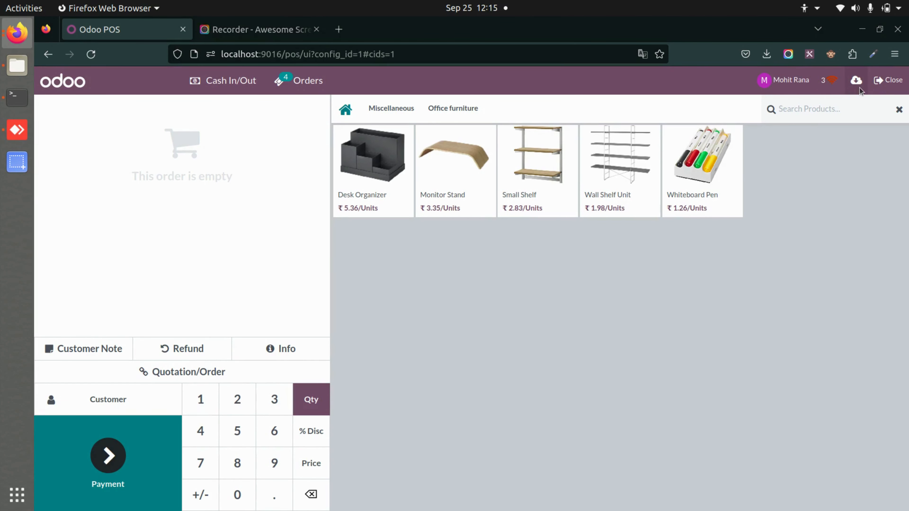
# Download the unsaved orders as a JSON file and remove the locally stored unsaved orders
pyautogui.click(856, 80)
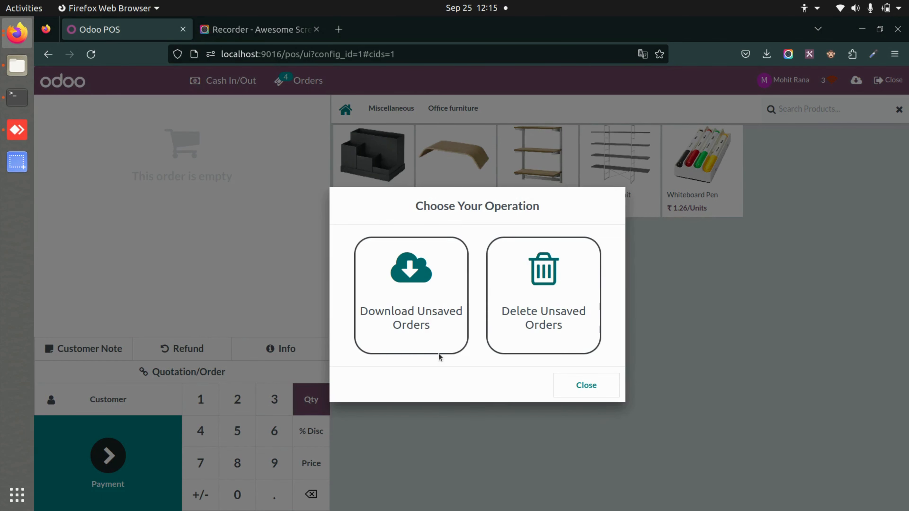
pyautogui.click(411, 272)
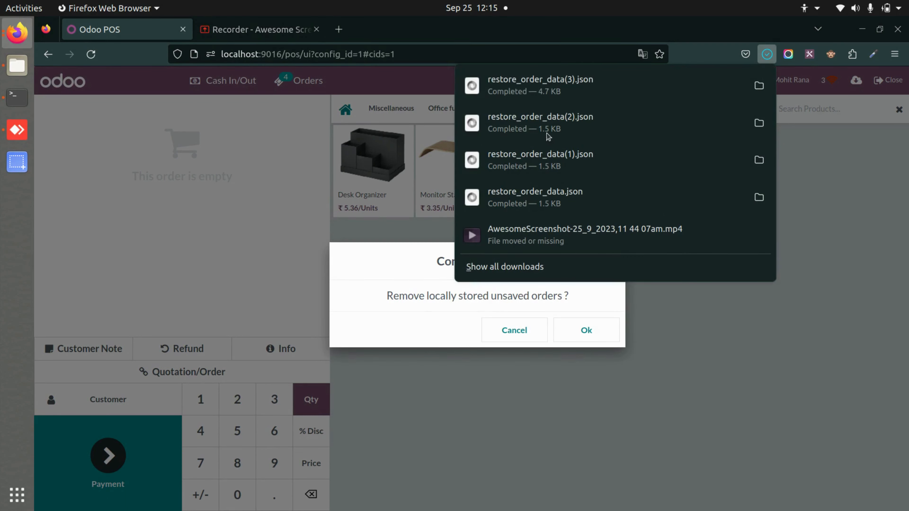
pyautogui.click(678, 407)
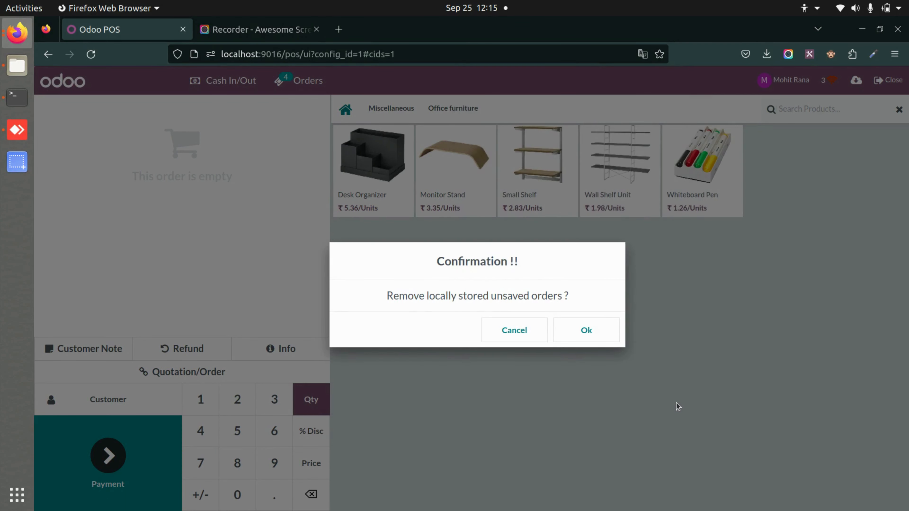
pyautogui.click(578, 335)
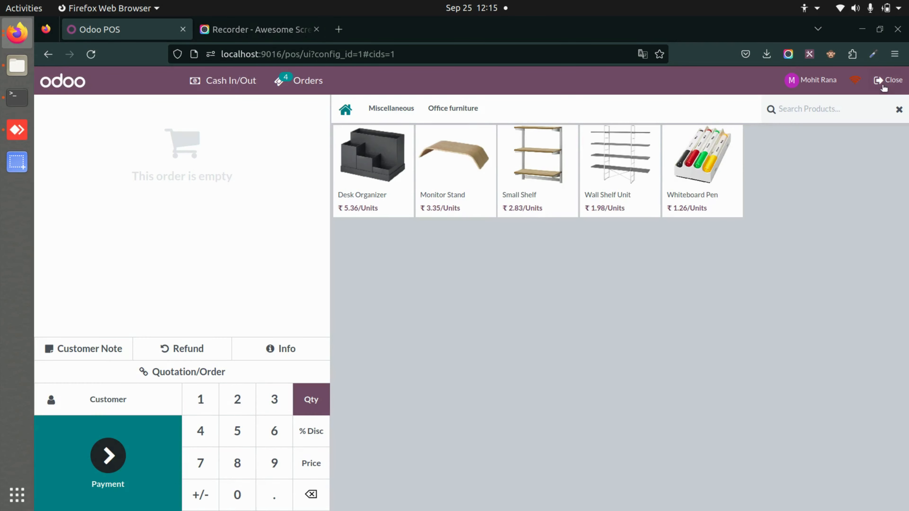
# Leave the selling screen for the backend and import restore_order_data(3).json as order data without creating orders
pyautogui.click(881, 84)
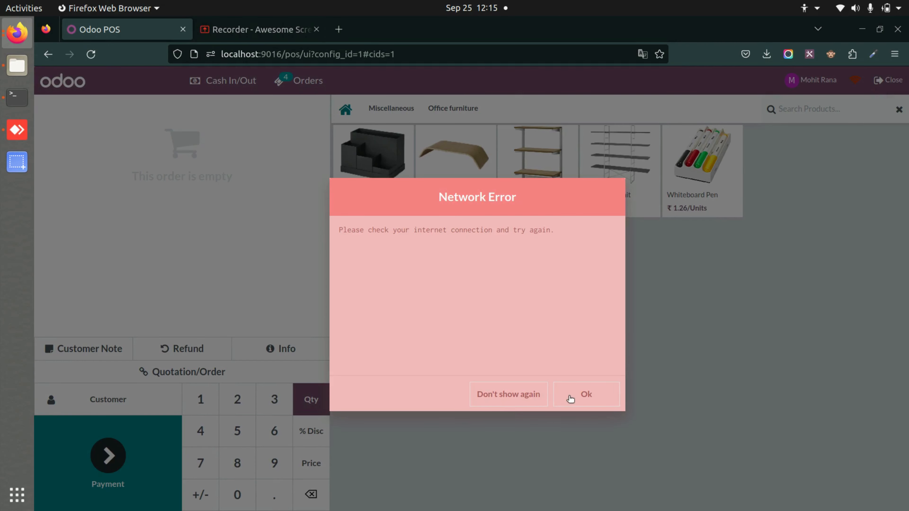
pyautogui.click(570, 395)
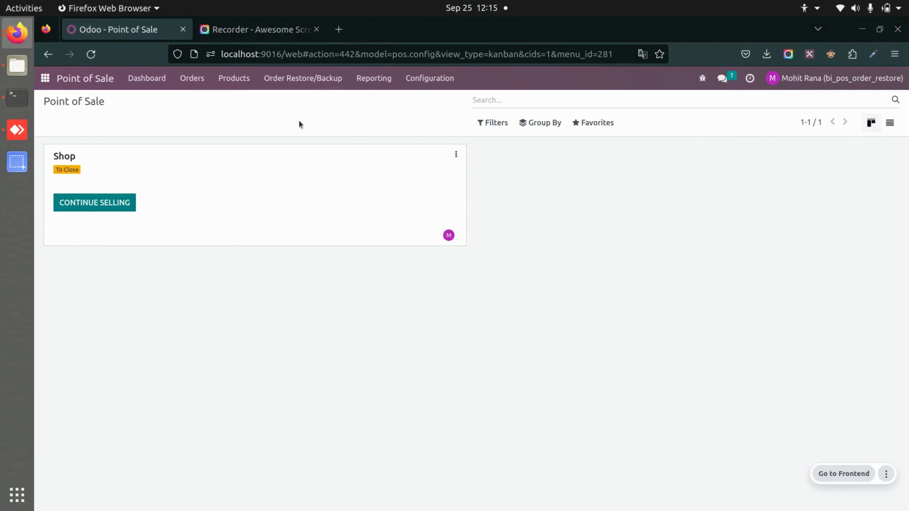
pyautogui.click(299, 86)
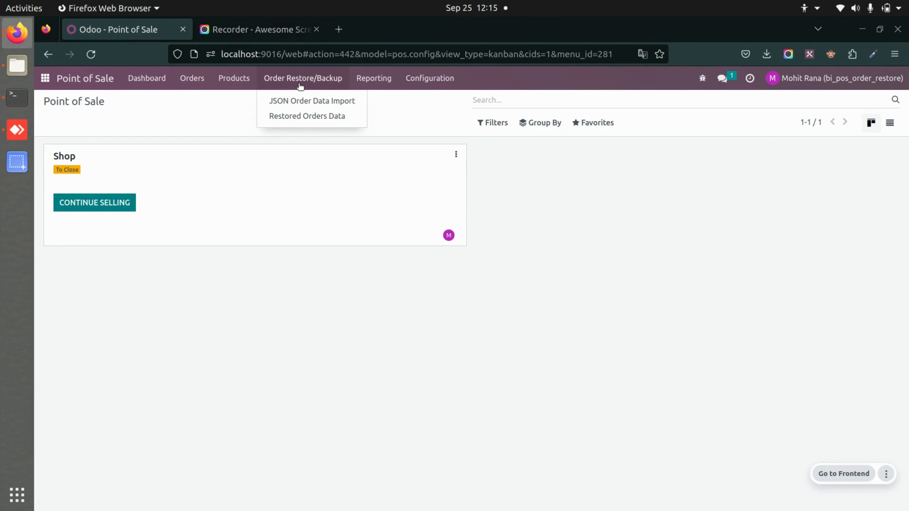
pyautogui.click(307, 102)
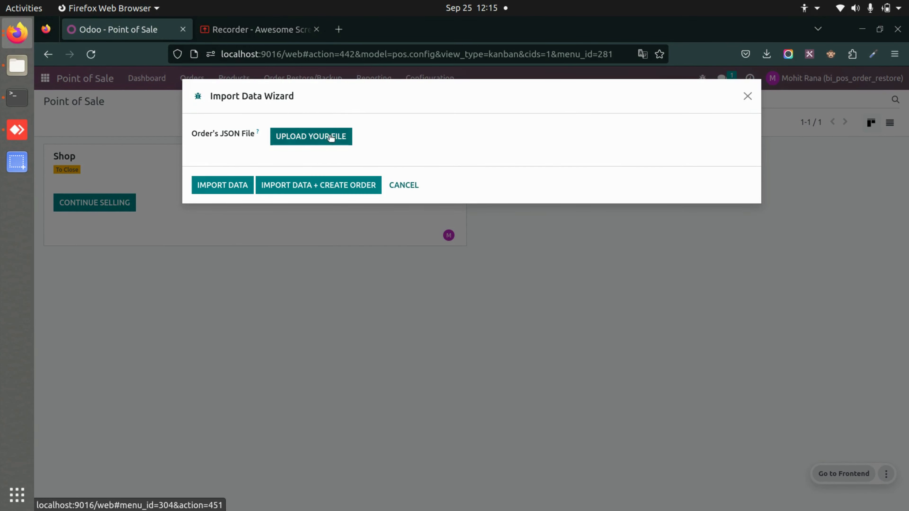
pyautogui.click(331, 138)
pyautogui.click(111, 47)
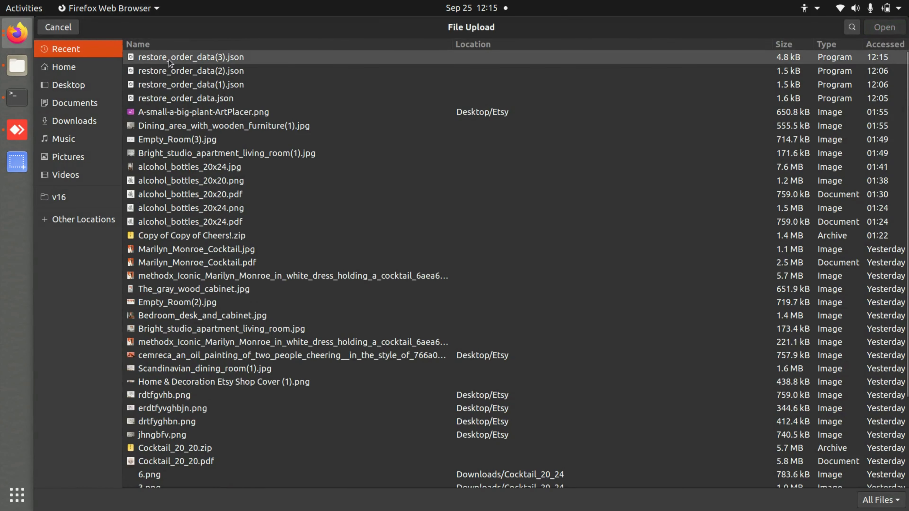
pyautogui.doubleClick(168, 59)
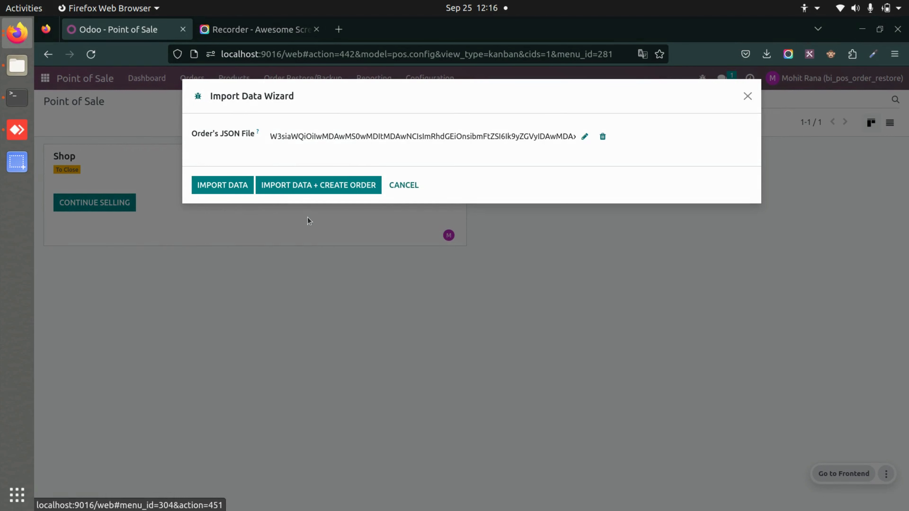
pyautogui.click(221, 191)
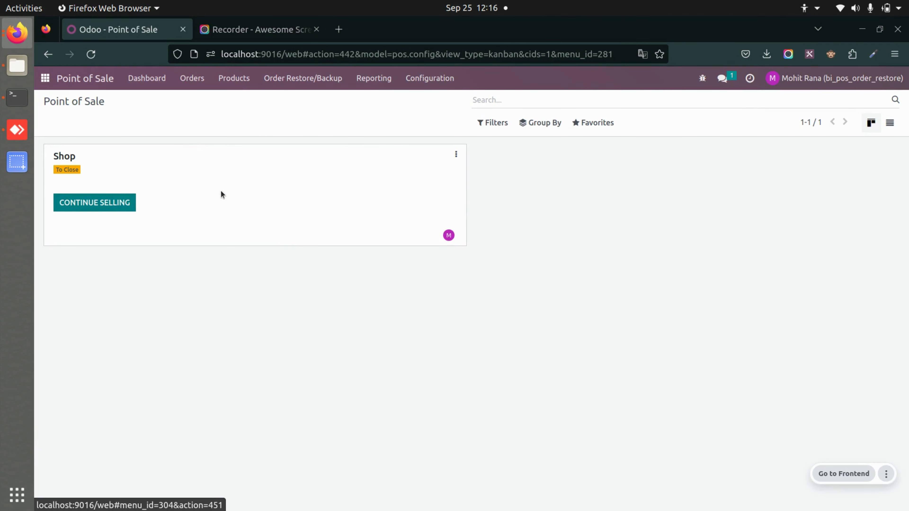
# Examine the Restored Orders Data list and the JSON details of its last order, and return to the list
pyautogui.click(331, 79)
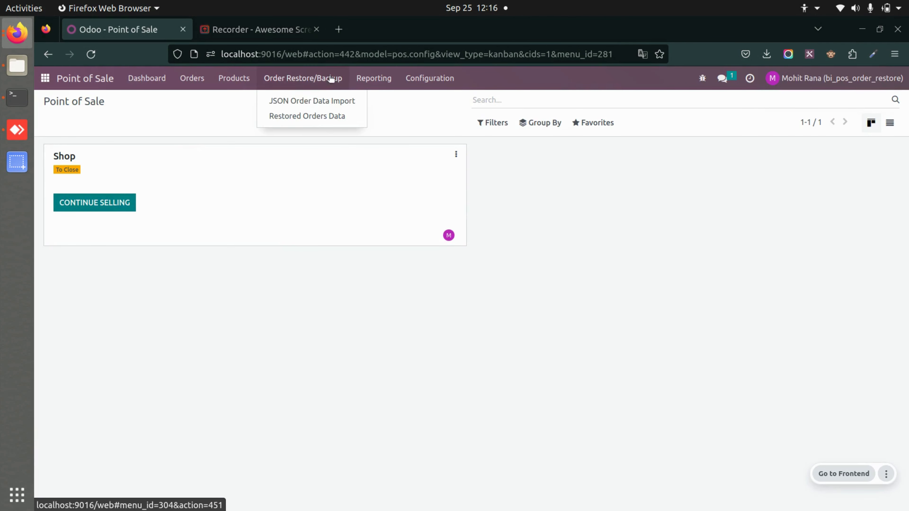
pyautogui.click(313, 116)
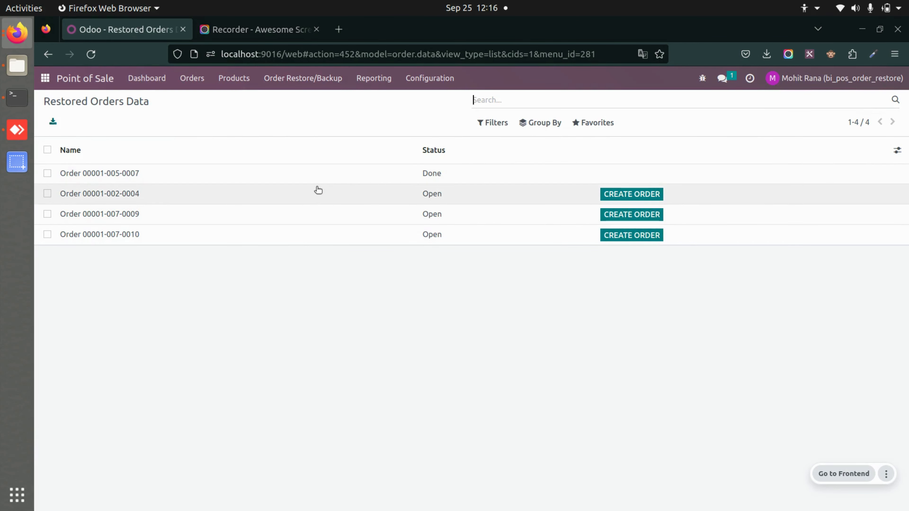
pyautogui.click(317, 232)
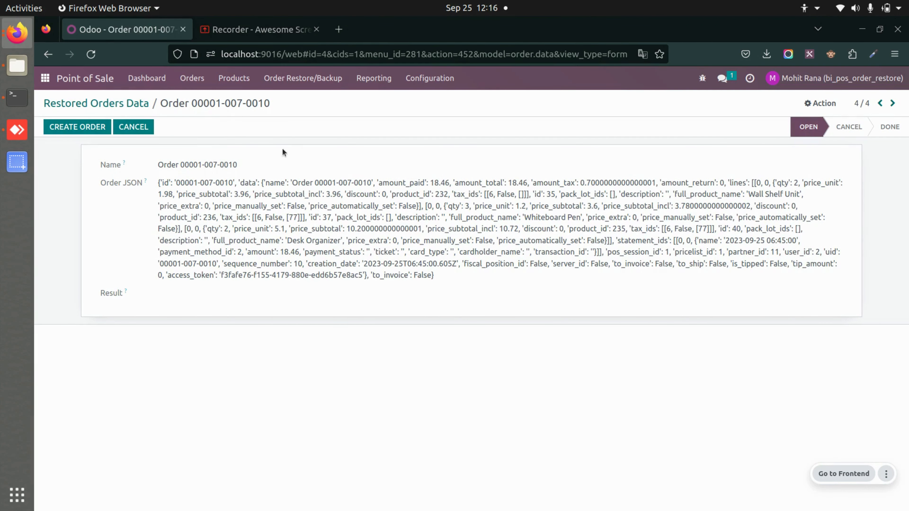
pyautogui.click(121, 106)
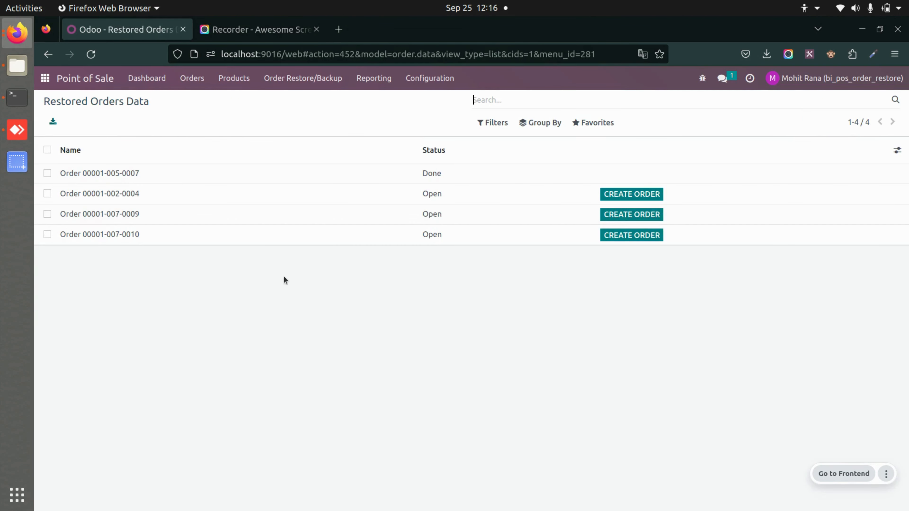
# Check the Point of Sale Orders list for the imported orders
pyautogui.click(300, 78)
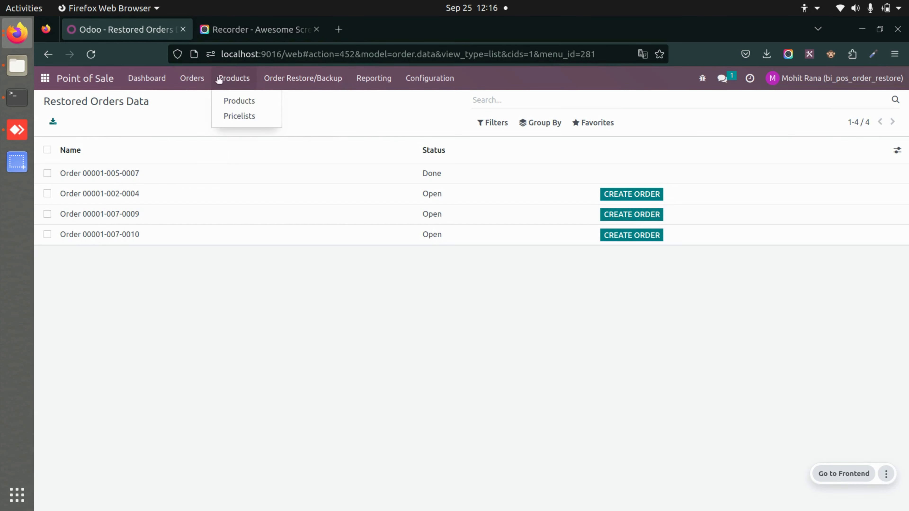
pyautogui.moveTo(198, 78)
pyautogui.click(196, 100)
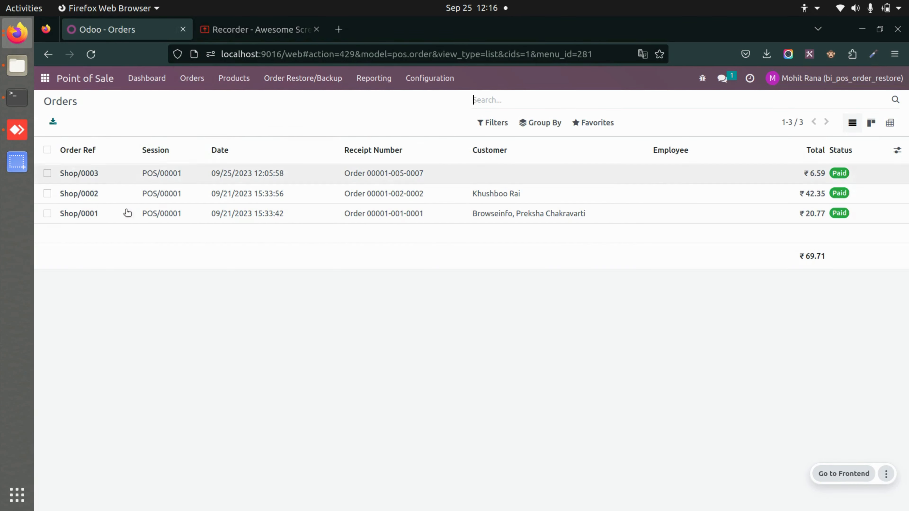
# Reopen the last restored order to review its Create Order option and return to the Restored Orders Data list
pyautogui.click(303, 78)
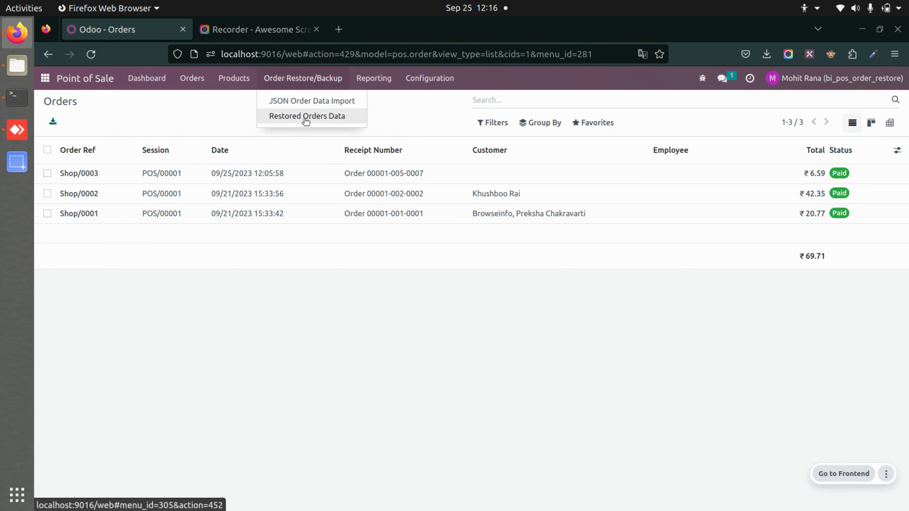
pyautogui.click(304, 118)
pyautogui.click(248, 235)
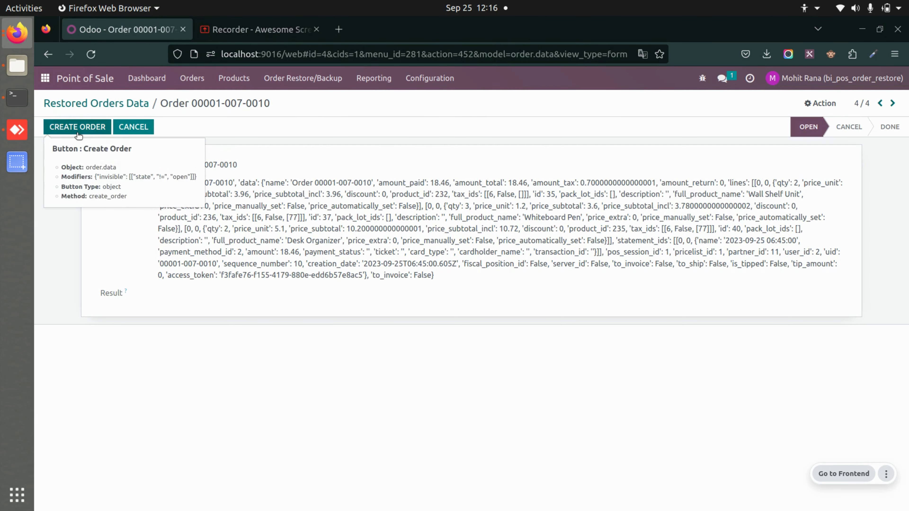
pyautogui.click(119, 107)
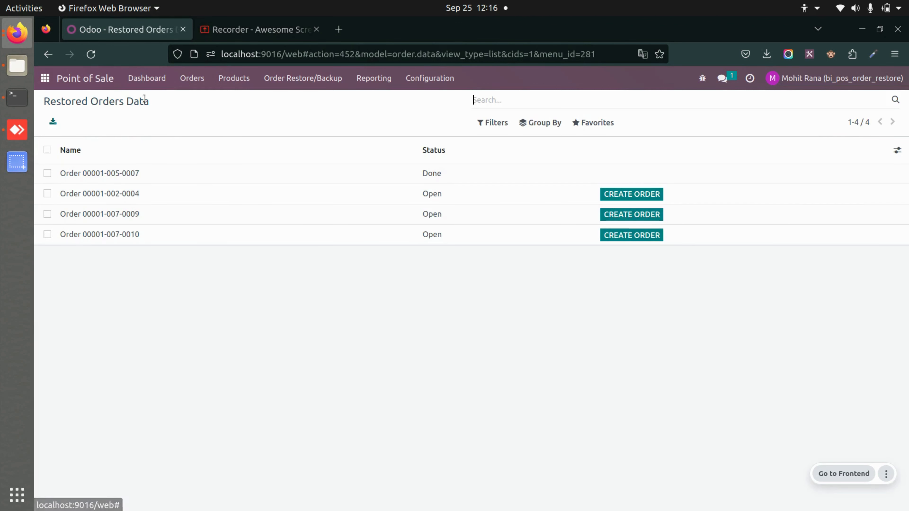
pyautogui.click(296, 76)
pyautogui.click(310, 96)
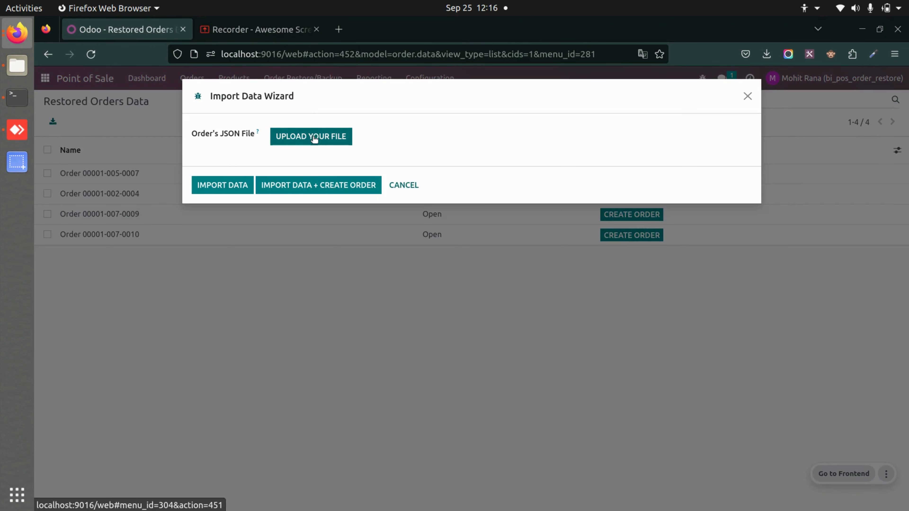
pyautogui.click(314, 138)
pyautogui.click(100, 46)
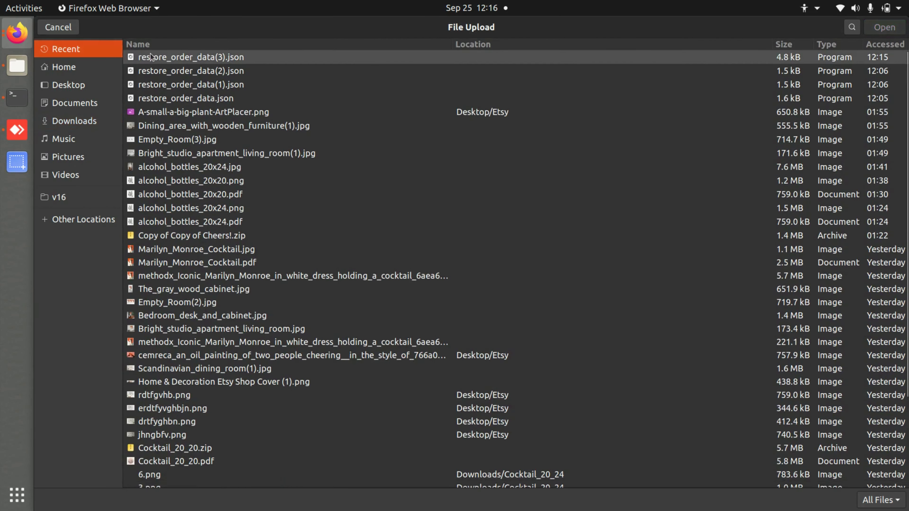
pyautogui.doubleClick(151, 57)
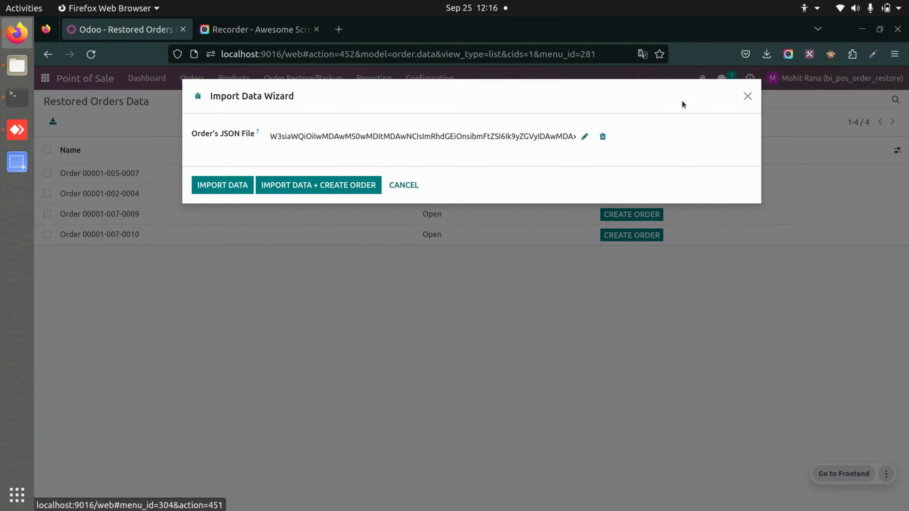
pyautogui.click(748, 96)
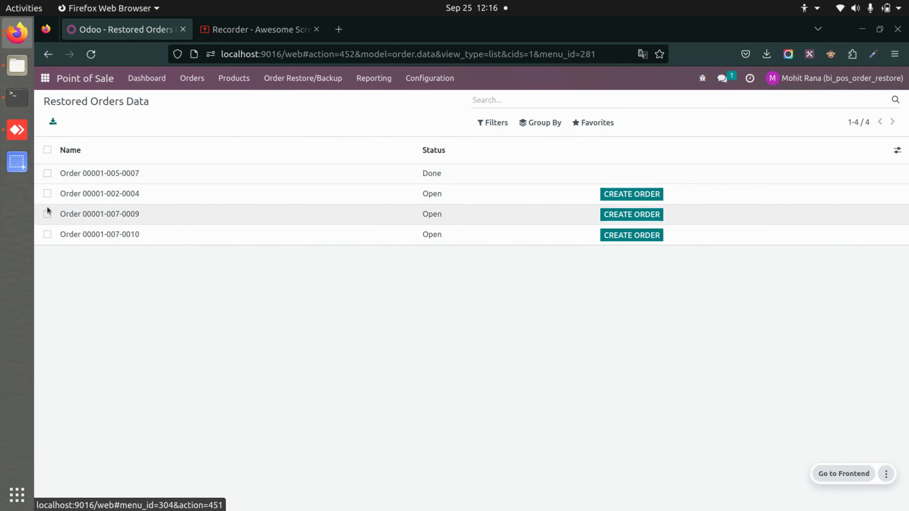
# Delete the three restored order records with Open status from the Restored Orders Data list
pyautogui.click(46, 193)
pyautogui.click(47, 214)
pyautogui.click(47, 234)
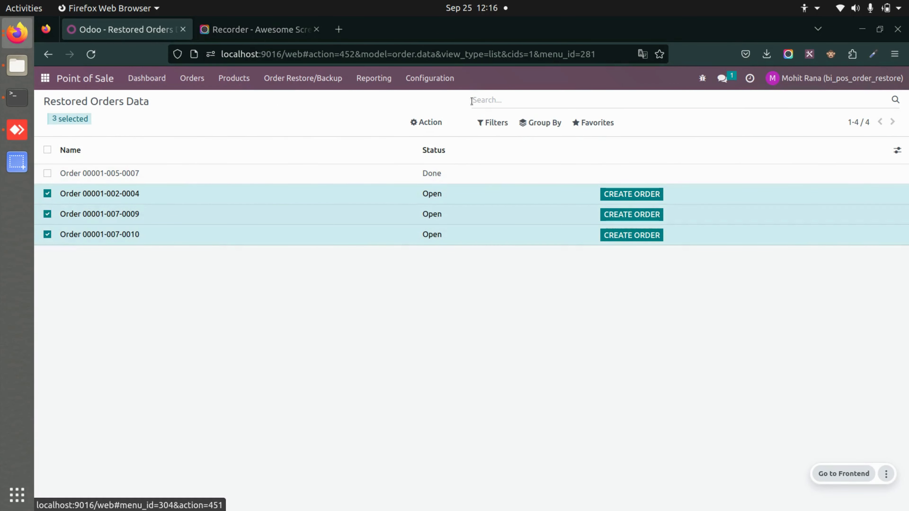
pyautogui.click(428, 122)
pyautogui.click(438, 159)
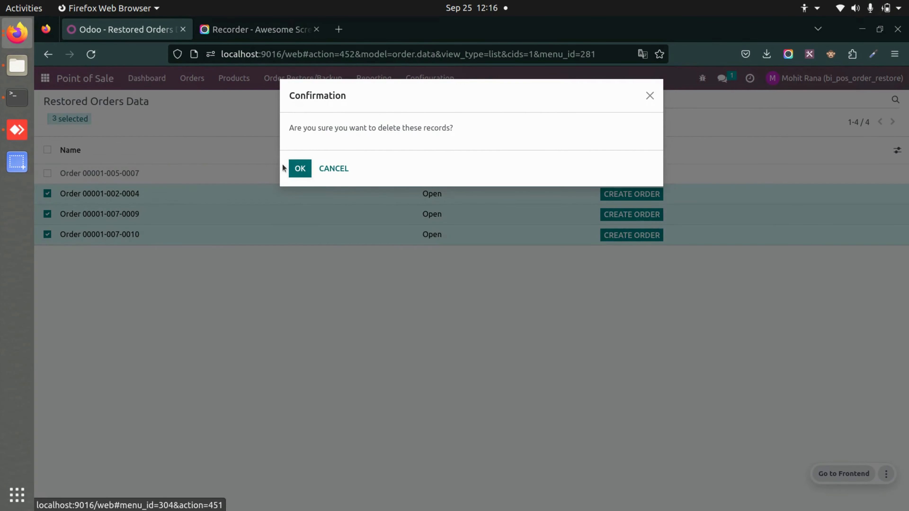
pyautogui.click(300, 169)
# Import restore_order_data(3).json through the JSON order data import and create the orders directly with the import
pyautogui.click(305, 79)
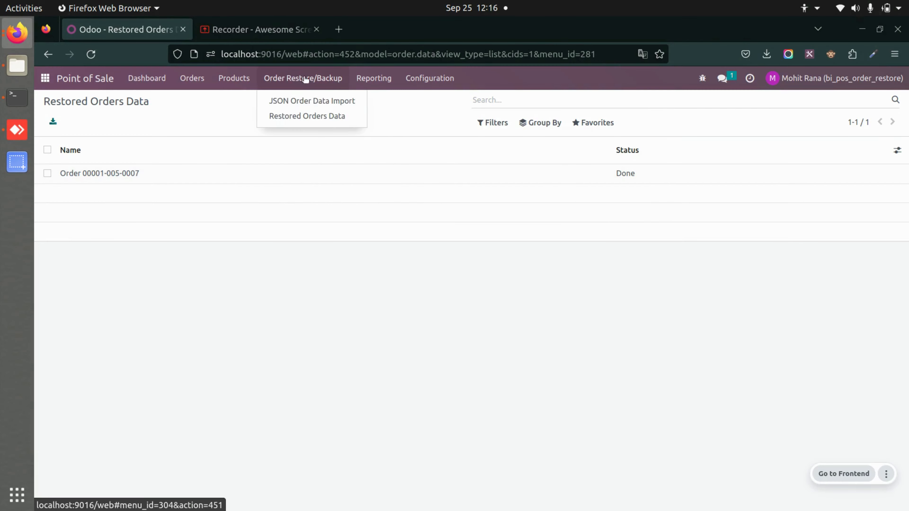
pyautogui.click(320, 101)
pyautogui.click(329, 136)
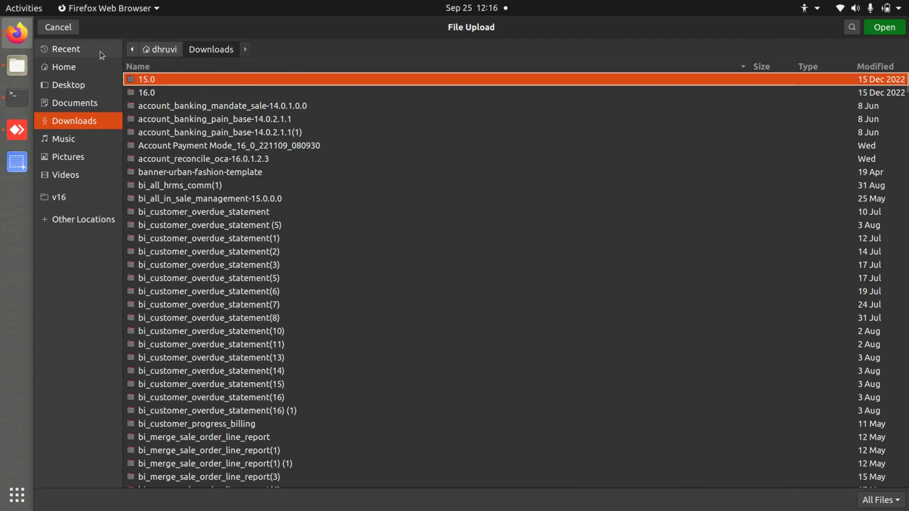
pyautogui.click(67, 49)
pyautogui.doubleClick(169, 62)
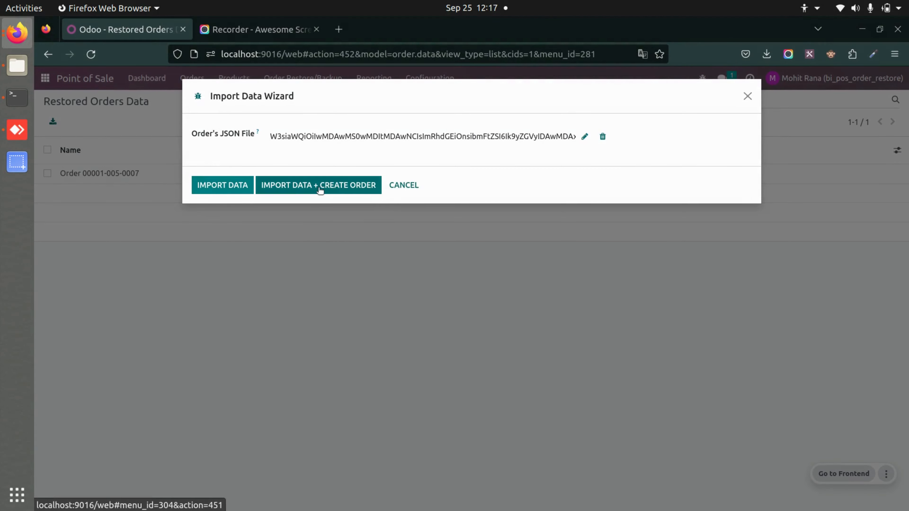
pyautogui.click(320, 190)
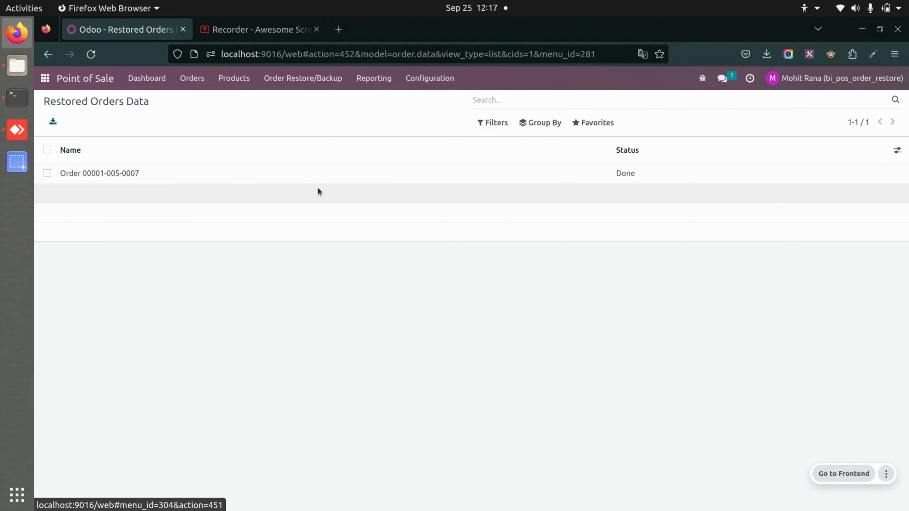
# Check the Point of Sale Orders list for the created orders, examine the details of Shop/0006, and return to the list
pyautogui.click(297, 78)
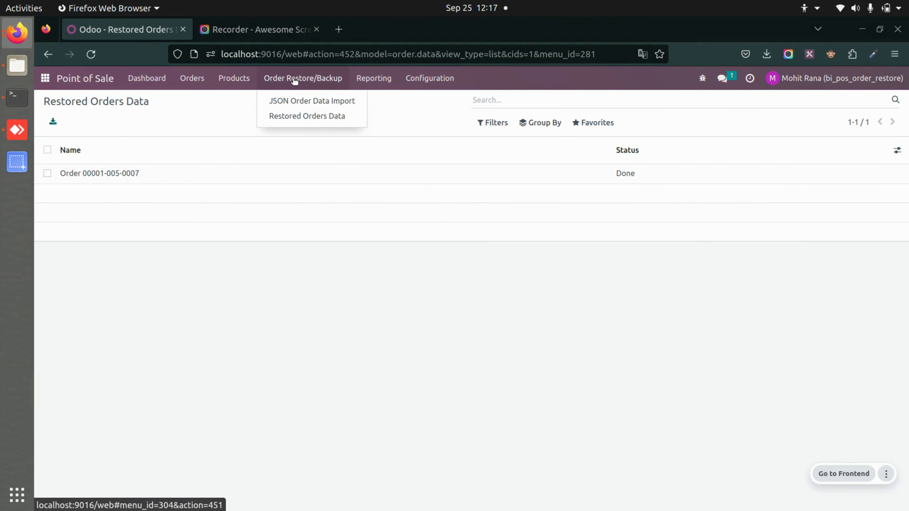
pyautogui.moveTo(173, 80)
pyautogui.click(199, 101)
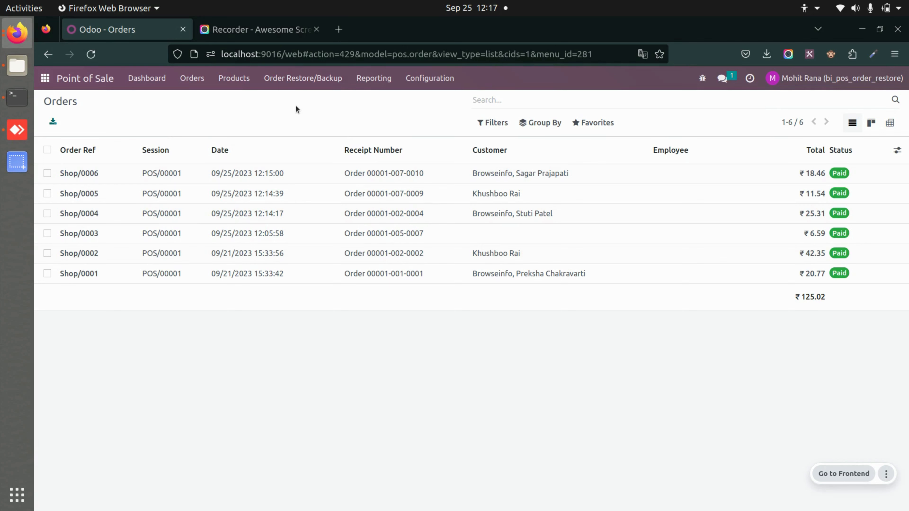
pyautogui.click(310, 178)
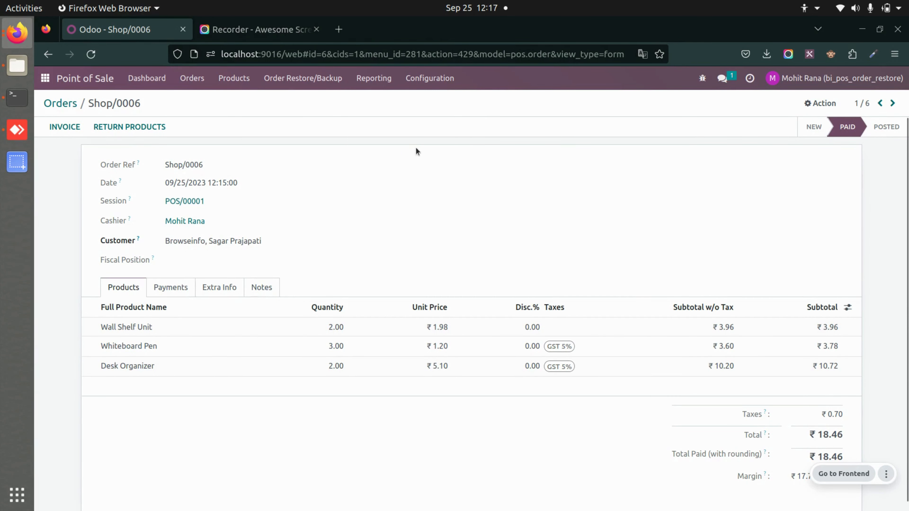
pyautogui.click(45, 104)
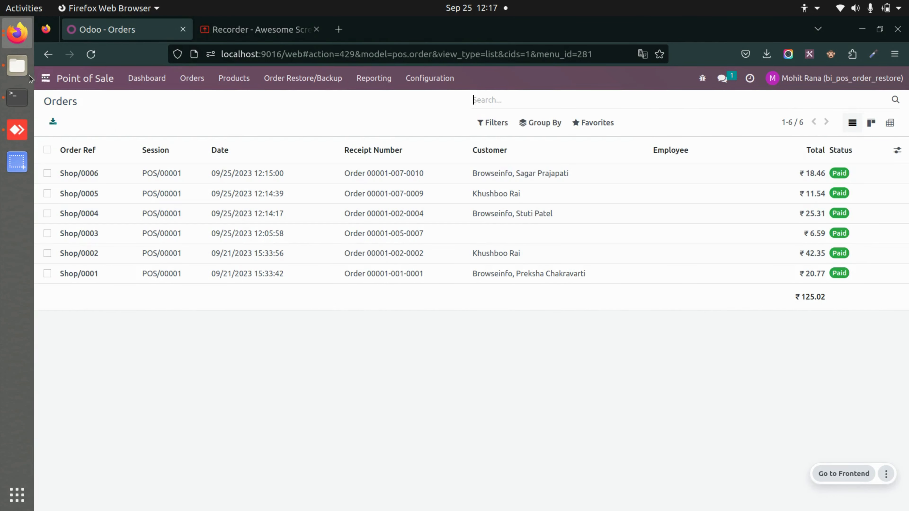
# Resume the Shop selling session from the Point of Sale dashboard and close the Debug Window
pyautogui.click(40, 79)
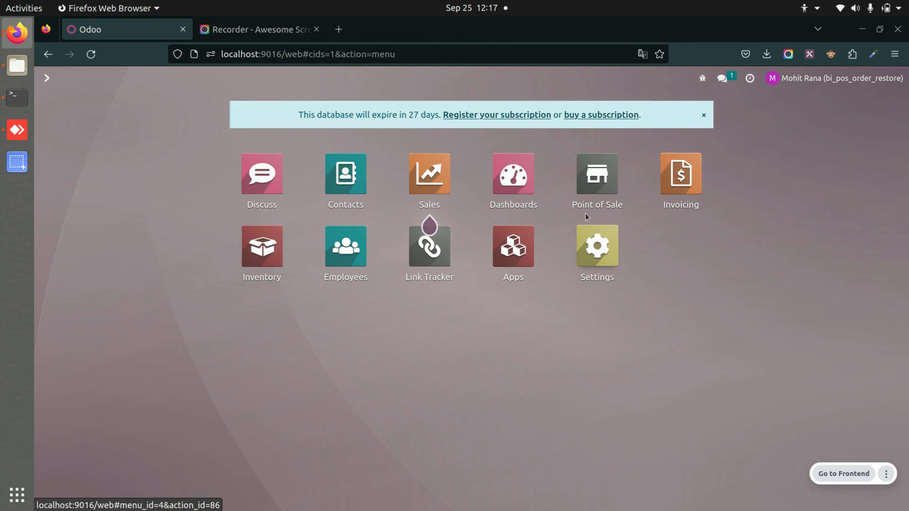
pyautogui.click(608, 177)
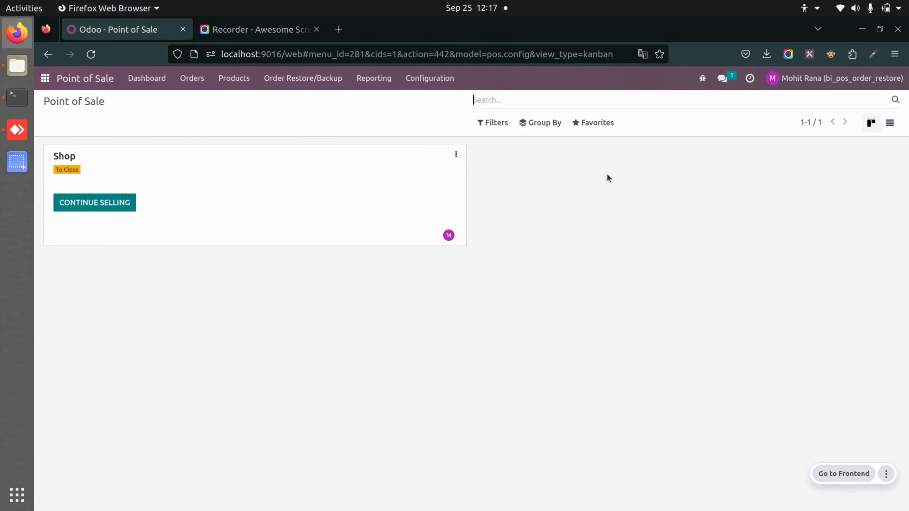
pyautogui.click(88, 207)
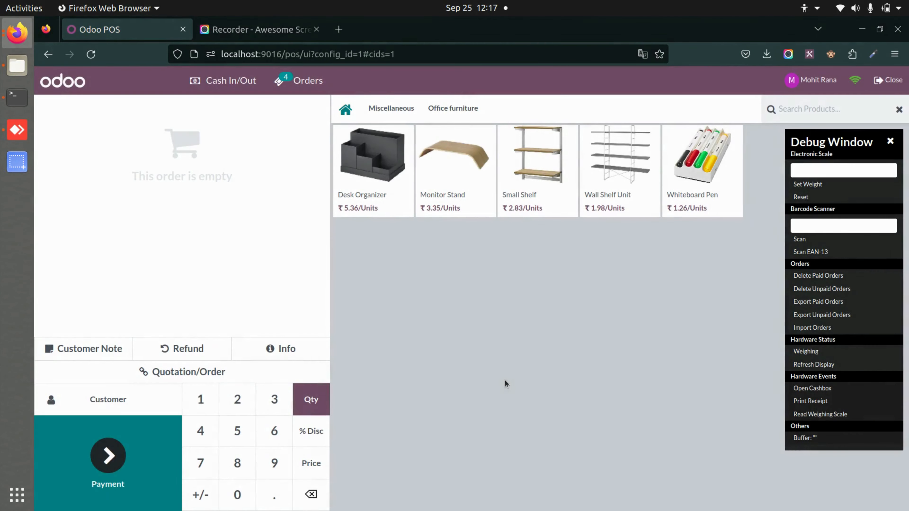
pyautogui.click(890, 141)
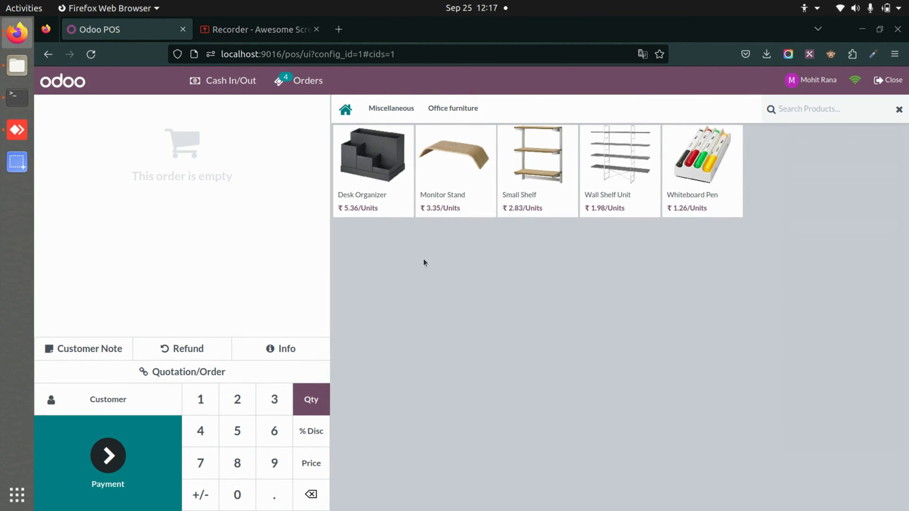
# Add two Desk Organizers, one Monitor Stand and one Small Shelf to the order and assign a customer
pyautogui.doubleClick(369, 154)
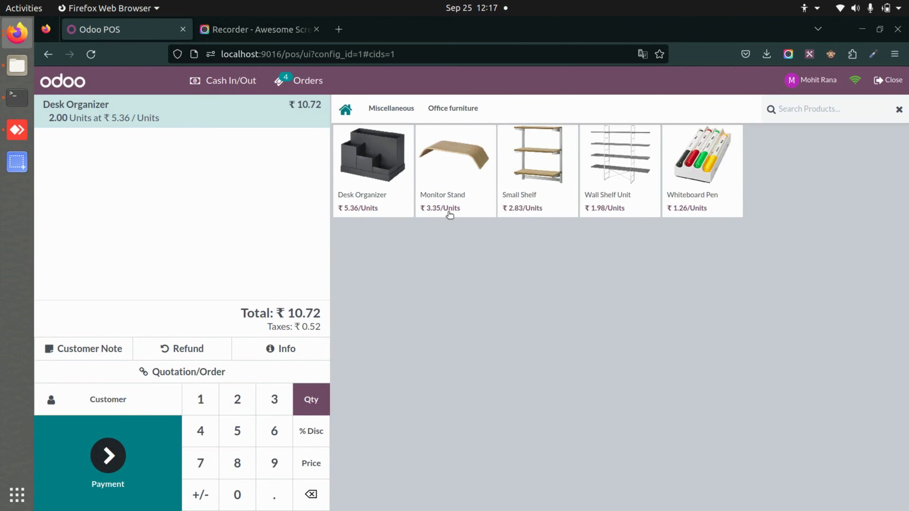
pyautogui.click(448, 211)
pyautogui.click(538, 185)
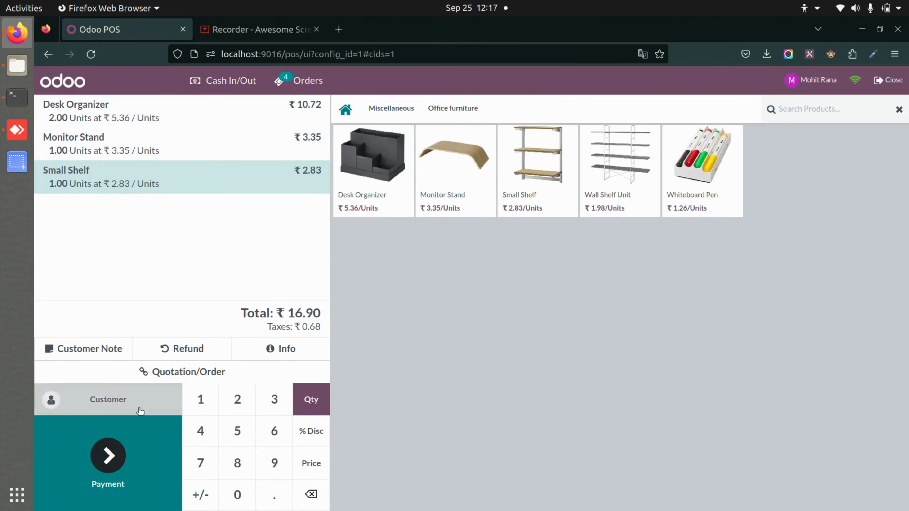
pyautogui.click(144, 397)
pyautogui.click(164, 476)
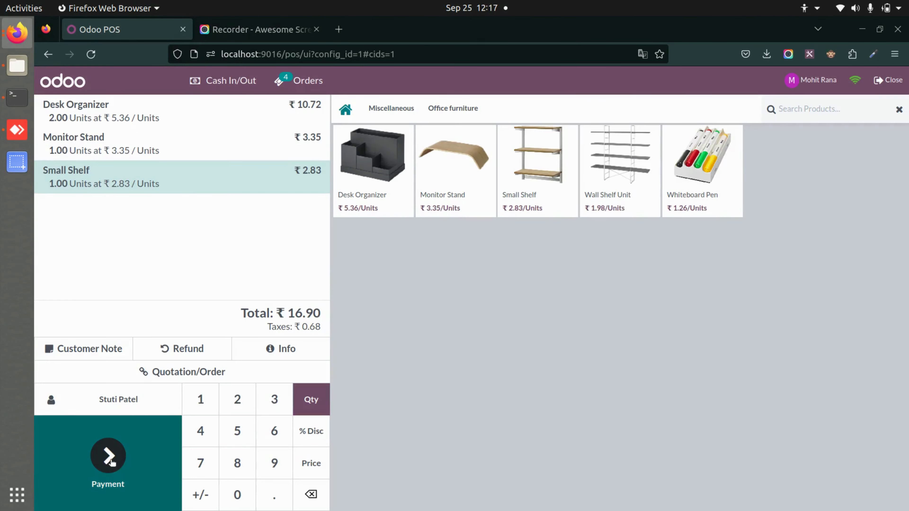
# Pay the order by Bank, validate it, dismiss the connection error, and start a new order
pyautogui.click(110, 463)
pyautogui.click(153, 193)
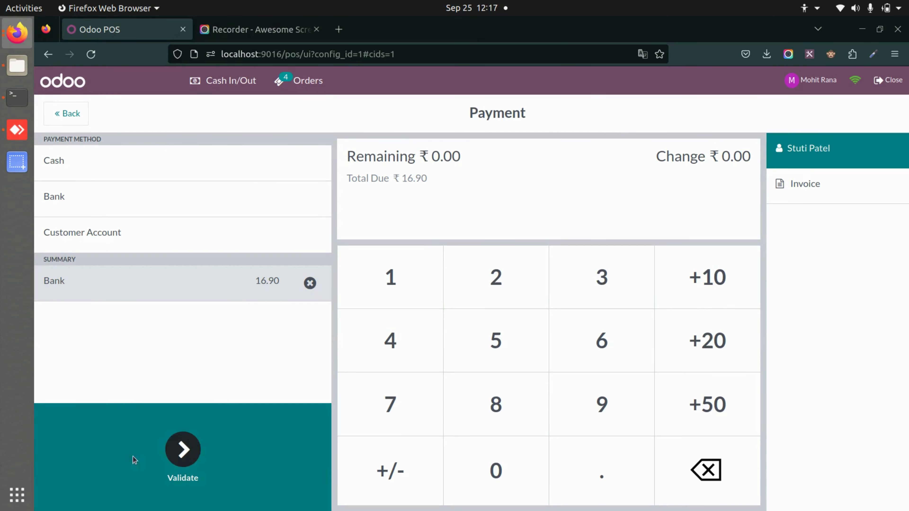
pyautogui.click(183, 450)
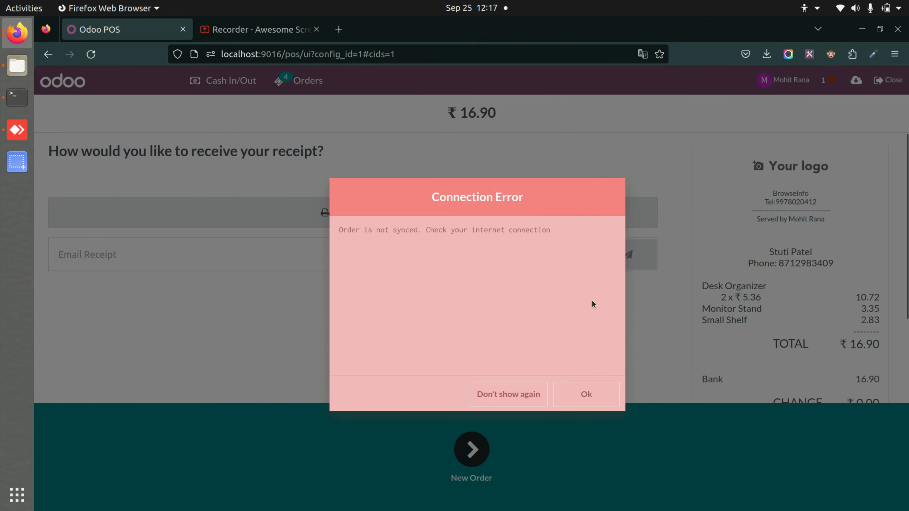
pyautogui.click(603, 394)
pyautogui.click(477, 472)
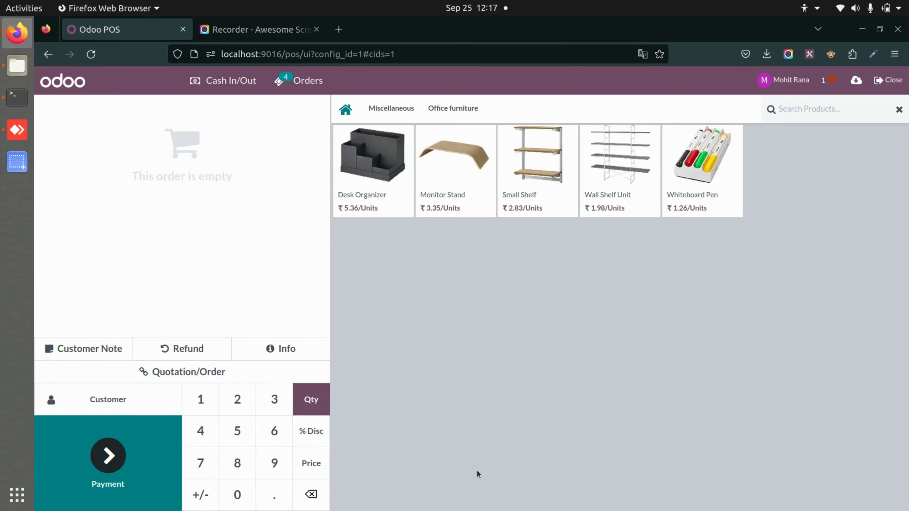
# Delete the locally stored unsaved orders from the selling session and confirm the removal
pyautogui.click(855, 81)
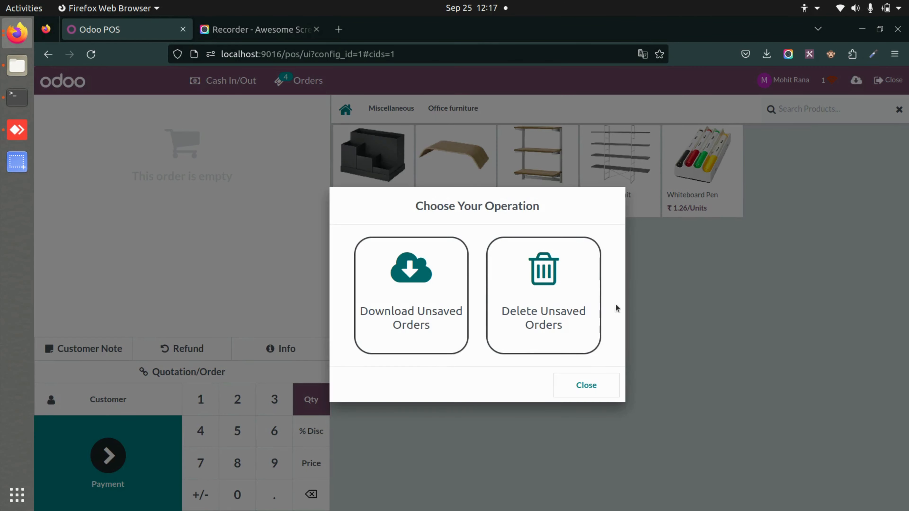
pyautogui.click(553, 328)
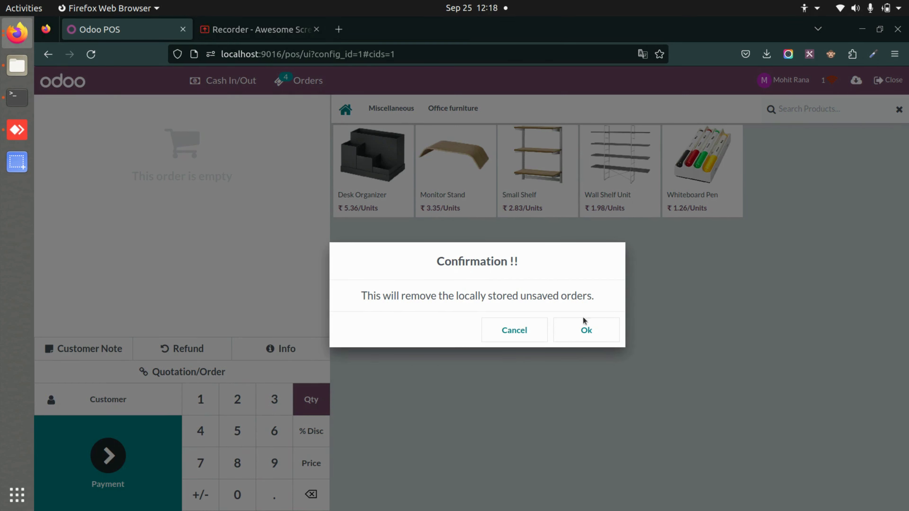
pyautogui.click(588, 330)
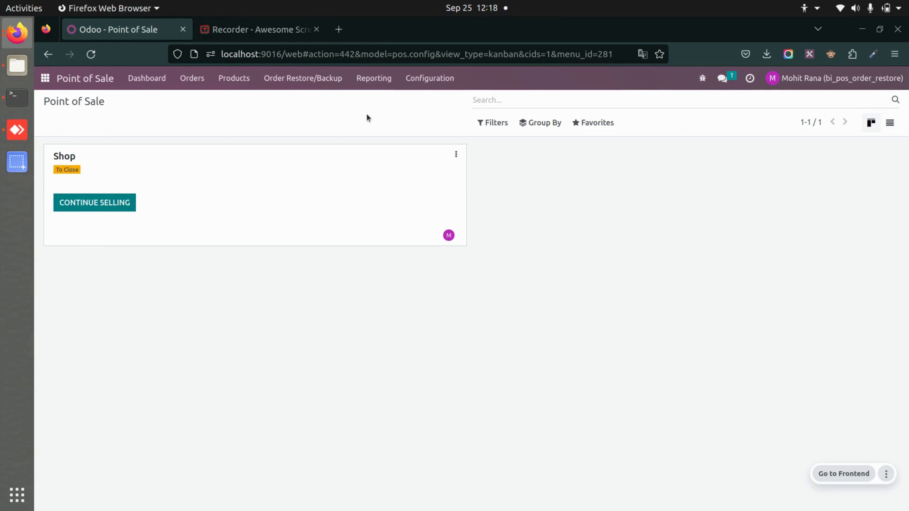
# Check the backend Orders list, then review the JSON order data import options without importing and return to the home screen
pyautogui.click(192, 80)
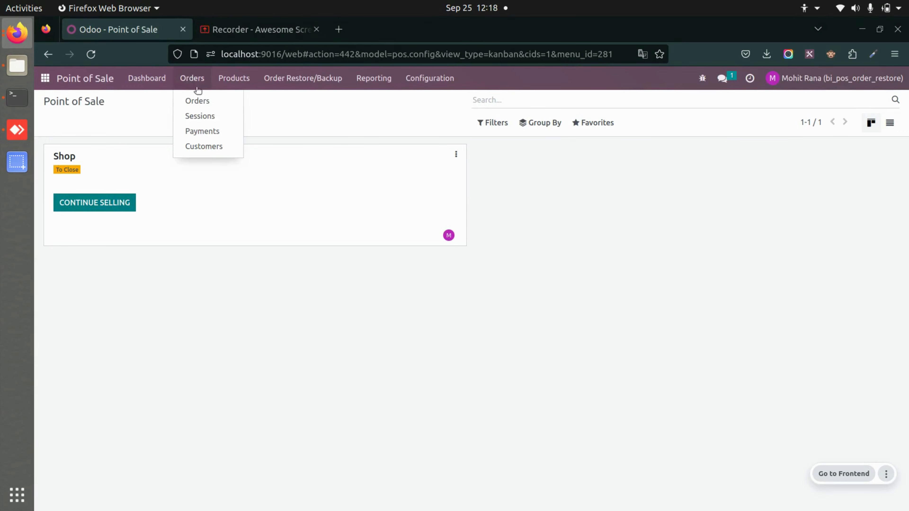
pyautogui.click(201, 100)
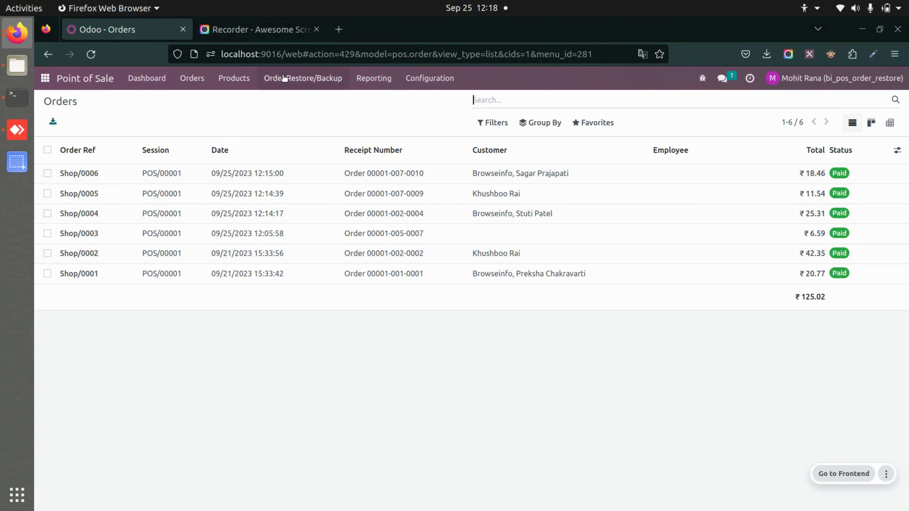
pyautogui.click(326, 75)
pyautogui.click(331, 97)
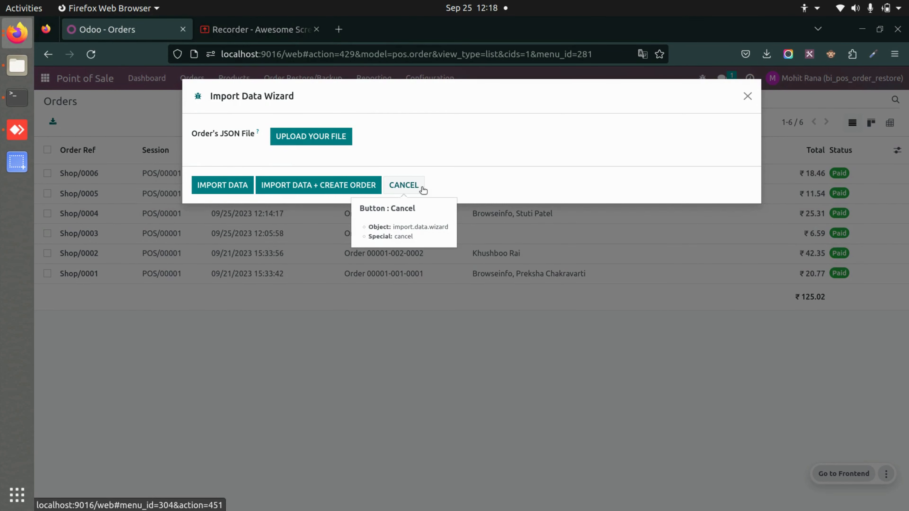
pyautogui.click(404, 185)
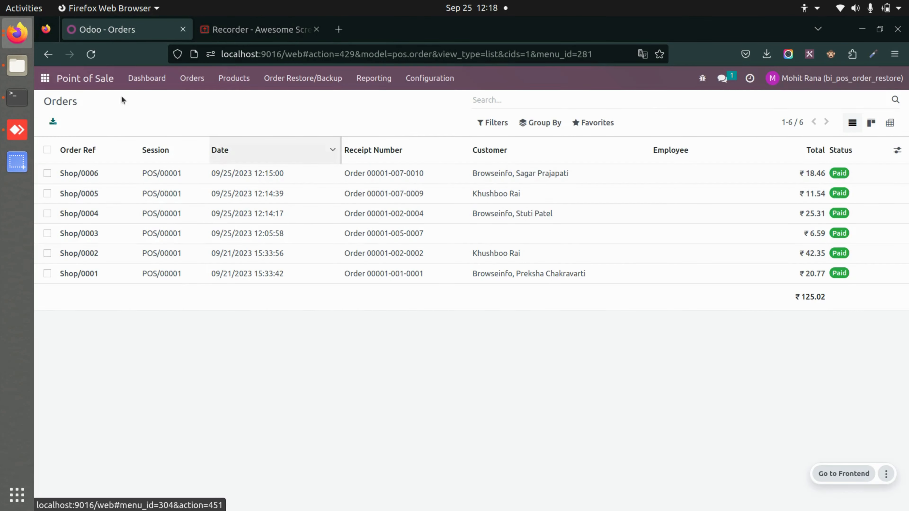
pyautogui.click(45, 78)
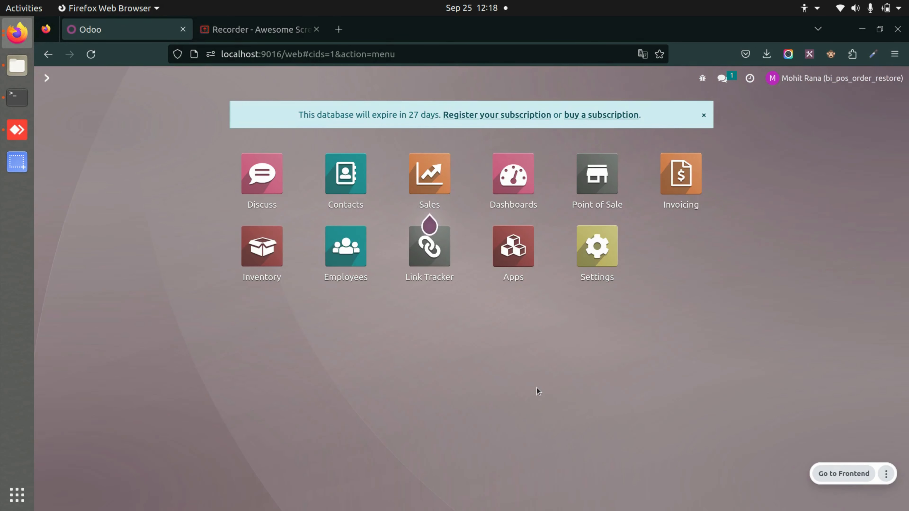